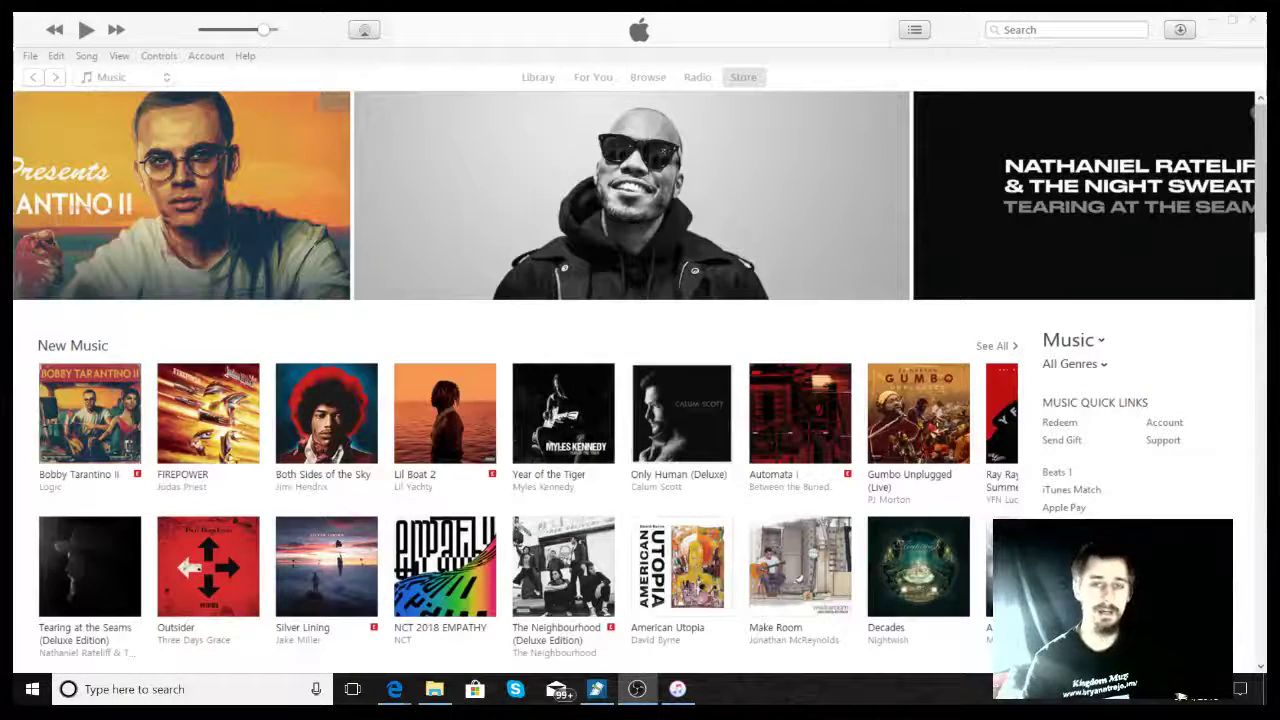
# Search the iTunes Store for 'brannuyu' to list the Hot Rap Mix episodes
pyautogui.click(1067, 30)
pyautogui.write('brannuyu')
pyautogui.press('Return')
# Scroll the 'brannuyu' results down to the Podcast Episodes and Podcasts sections
pyautogui.scroll(-2, 224, 310)
pyautogui.scroll(-1, 148, 292)
pyautogui.scroll(-1, 148, 292)
pyautogui.scroll(-3, 125, 340)
pyautogui.scroll(-2, 124, 335)
pyautogui.scroll(8, 118, 315)
pyautogui.scroll(-3, 108, 300)
pyautogui.scroll(-1, 138, 408)
pyautogui.scroll(-2, 470, 410)
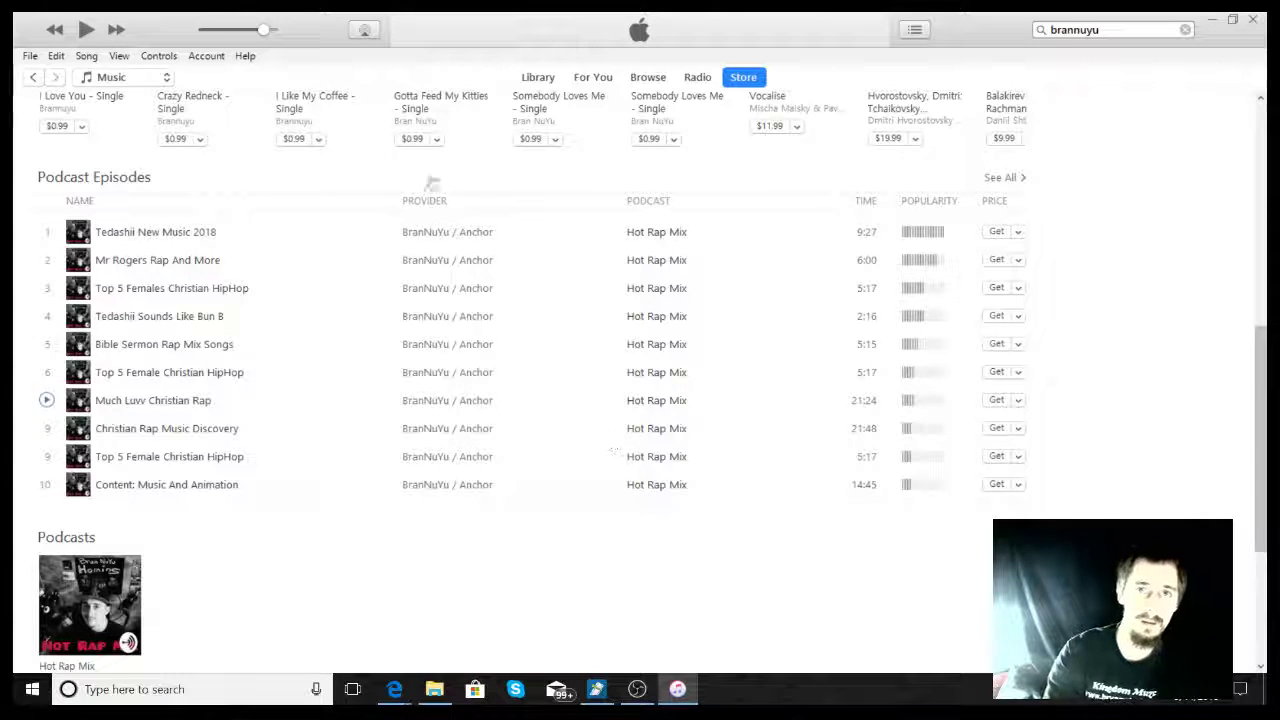
pyautogui.scroll(3, 516, 290)
pyautogui.scroll(-1, 150, 372)
# Switch to the Edge browser window and web-search 'podcast apps'
pyautogui.click(405, 689)
pyautogui.click(468, 600)
pyautogui.write('podcast apps')
pyautogui.press('Return')
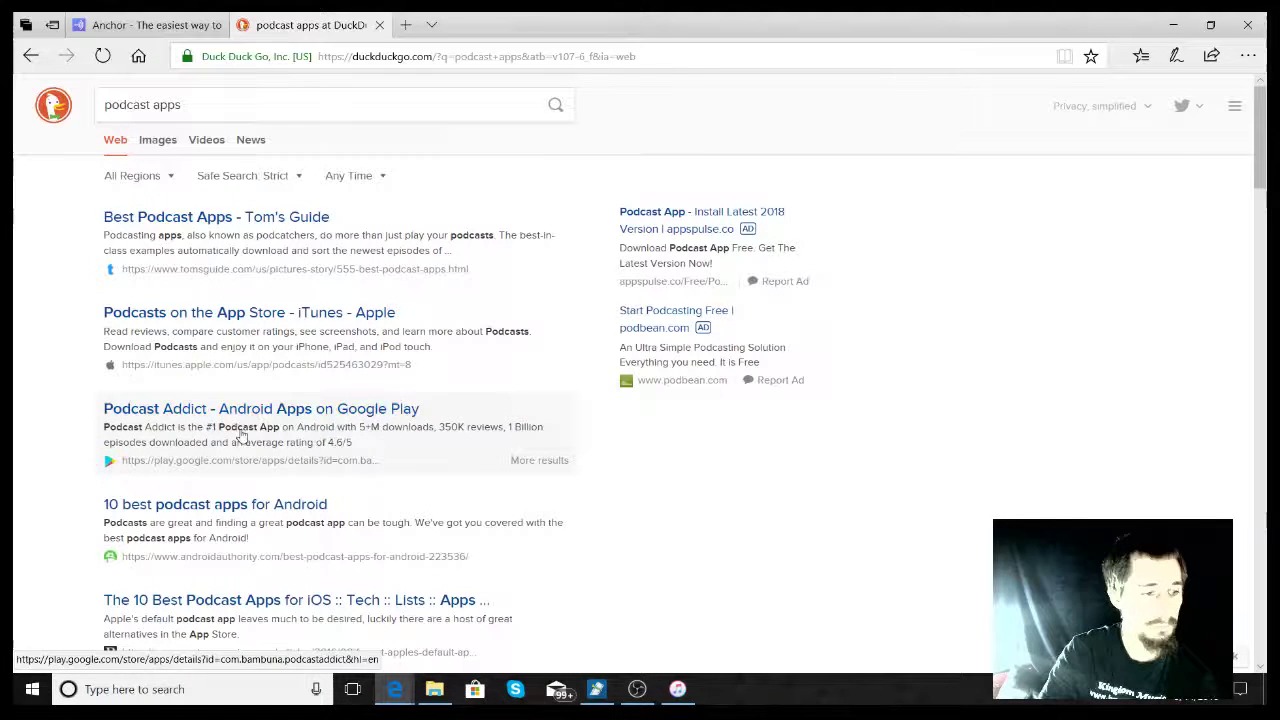
# View Podcast Addict's Google Play page and its Installed option, then close that tab
pyautogui.click(206, 411)
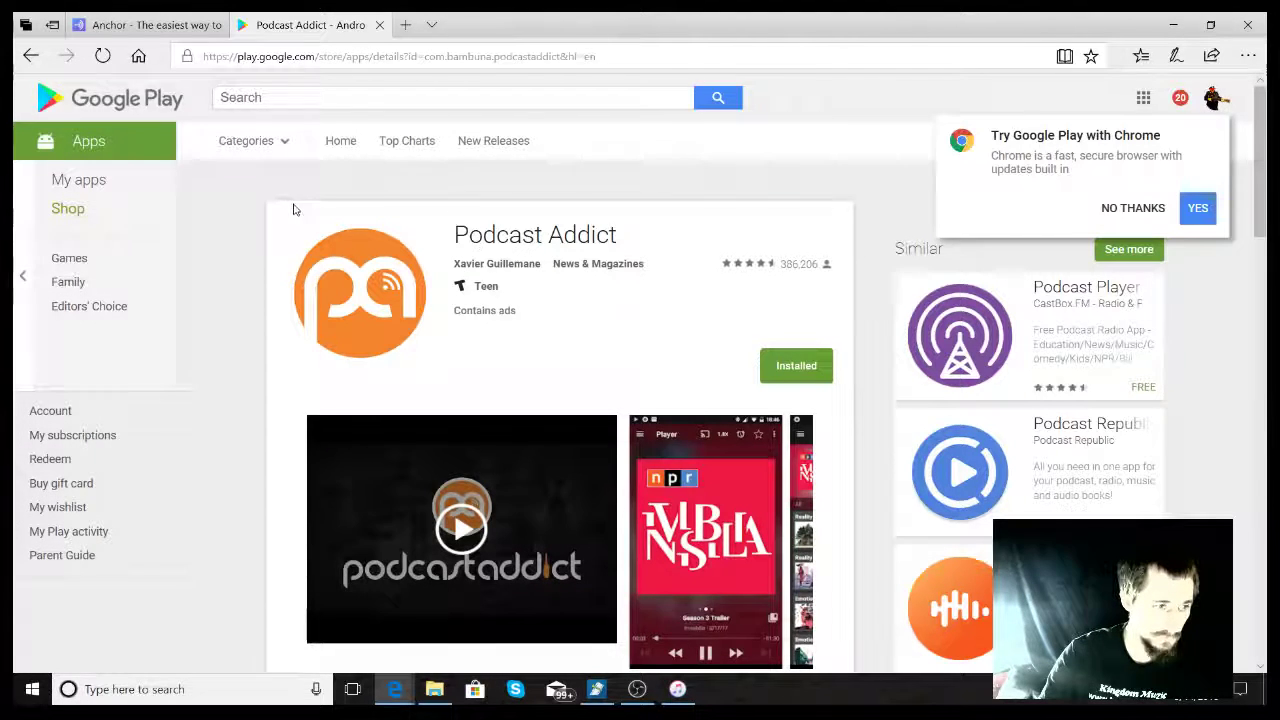
pyautogui.scroll(-1, 465, 306)
pyautogui.scroll(1, 528, 222)
pyautogui.click(783, 369)
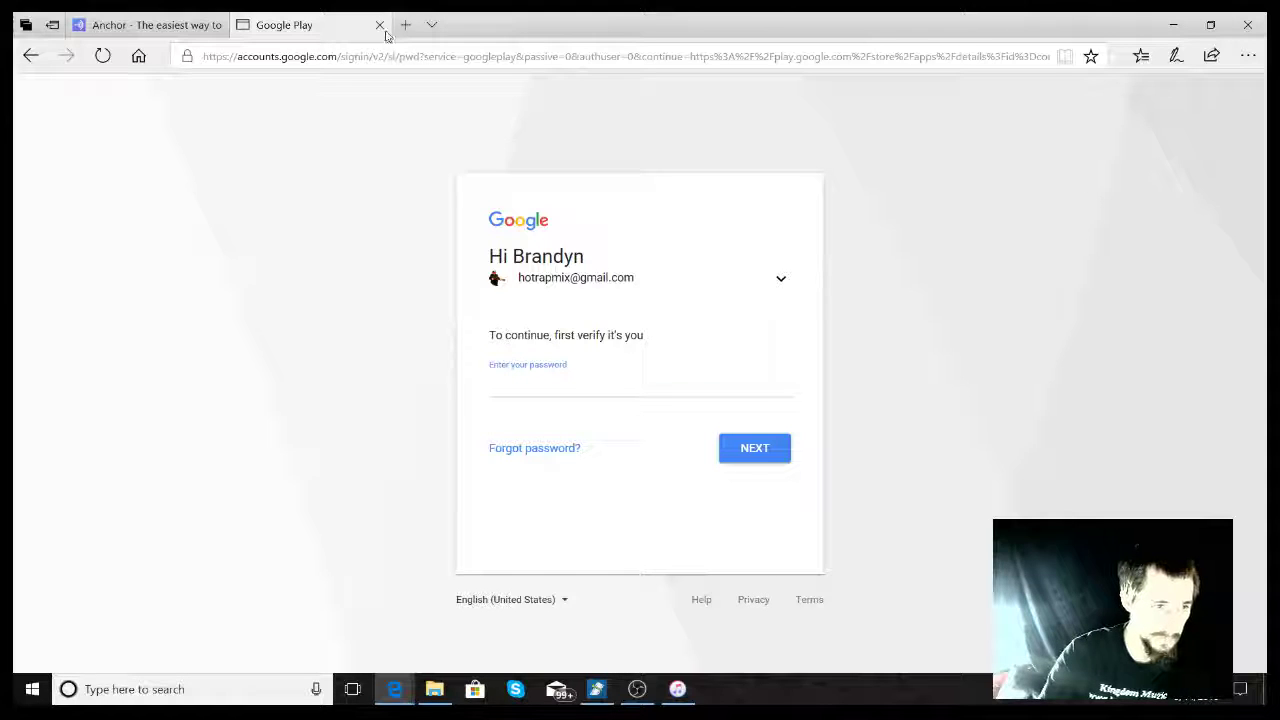
pyautogui.click(380, 25)
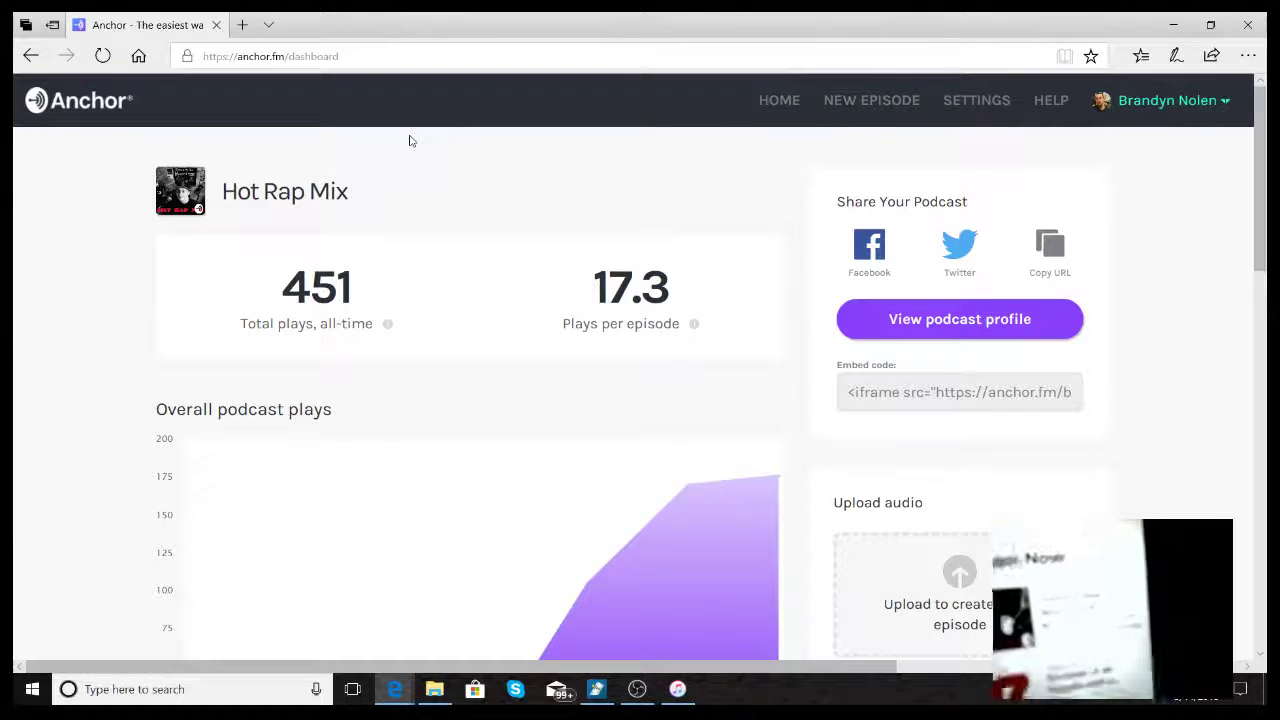